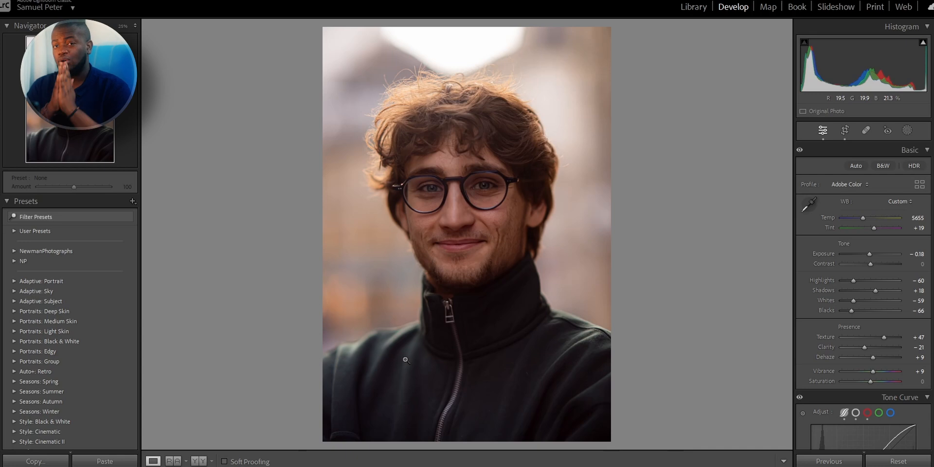
# Compare the portrait's before and after versions side by side, and return to the single view
pyautogui.click(199, 460)
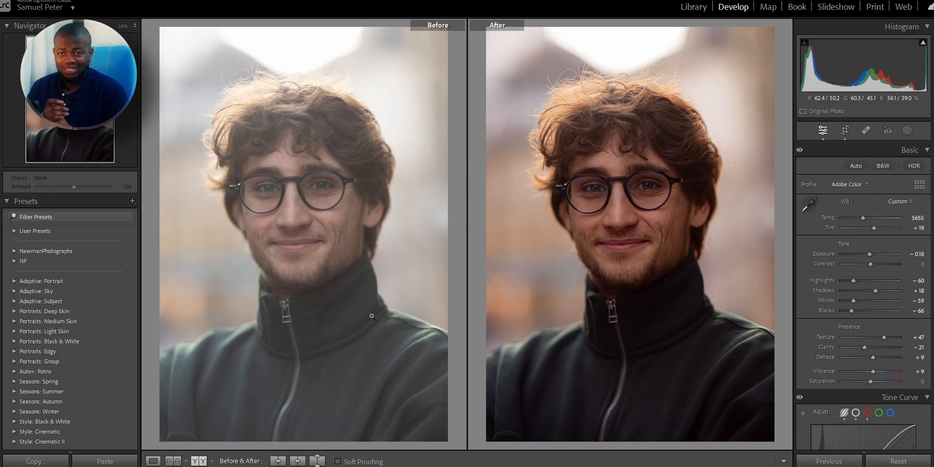
pyautogui.press('y')
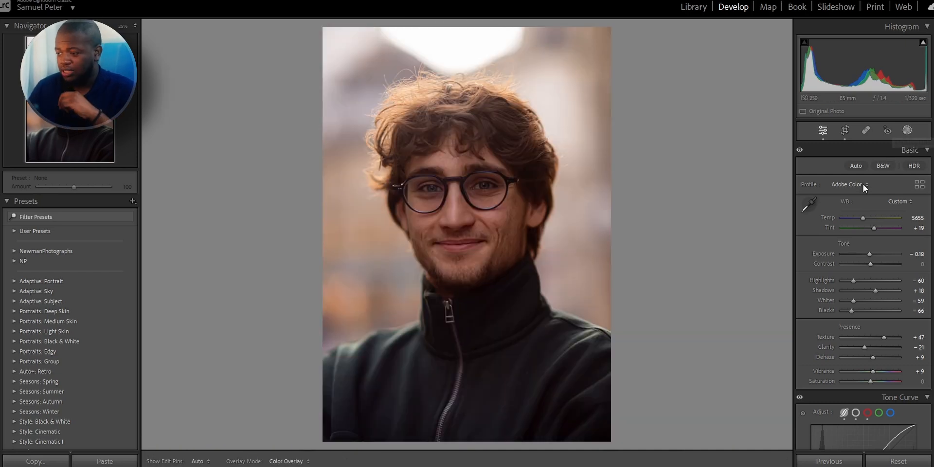
# Try a brush mask over the face, undo it, and preview the mask for the detected person
pyautogui.hotkey('shift', 'w')
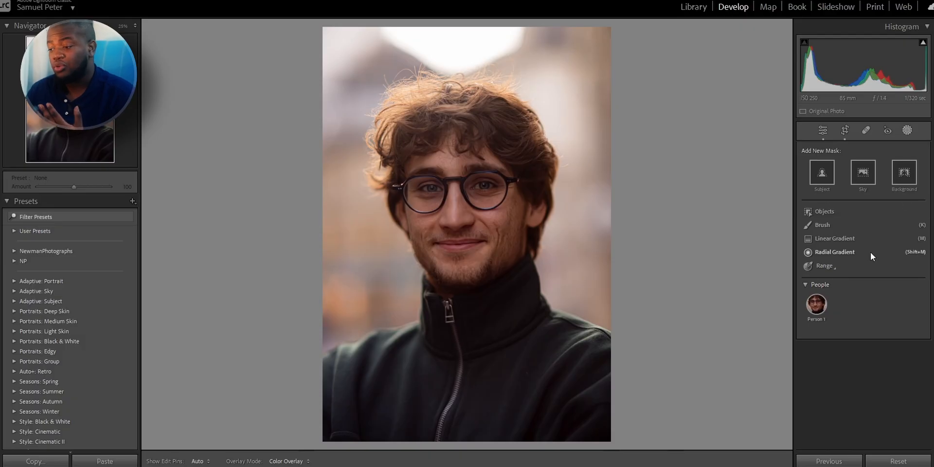
pyautogui.click(825, 228)
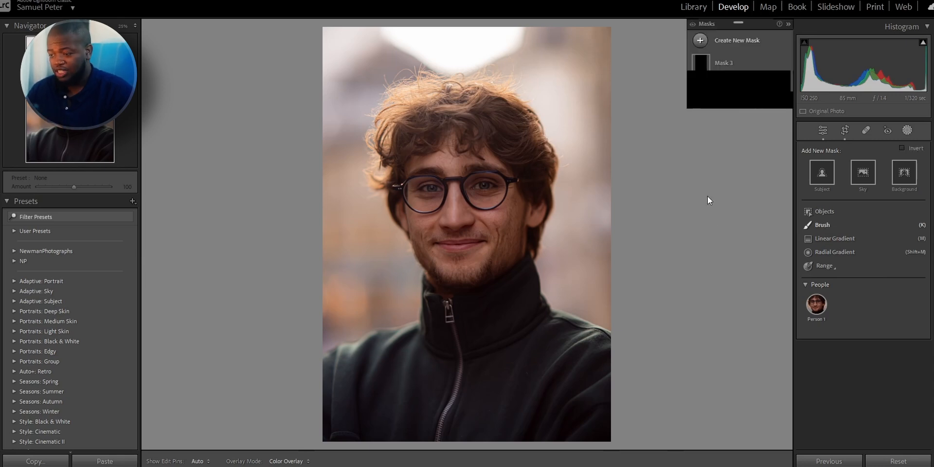
pyautogui.press('h')
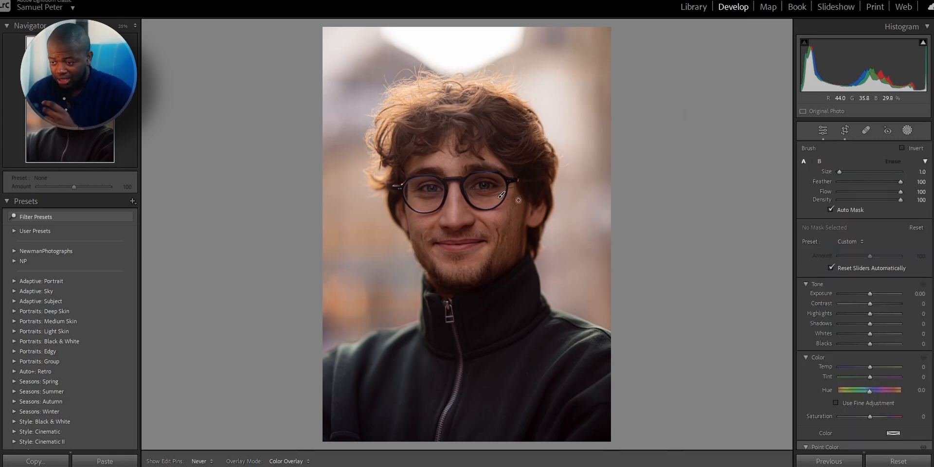
pyautogui.moveTo(498, 234)
pyautogui.mouseDown()
pyautogui.moveTo(461, 211)
pyautogui.moveTo(479, 181)
pyautogui.moveTo(468, 234)
pyautogui.mouseUp()
pyautogui.press('h')
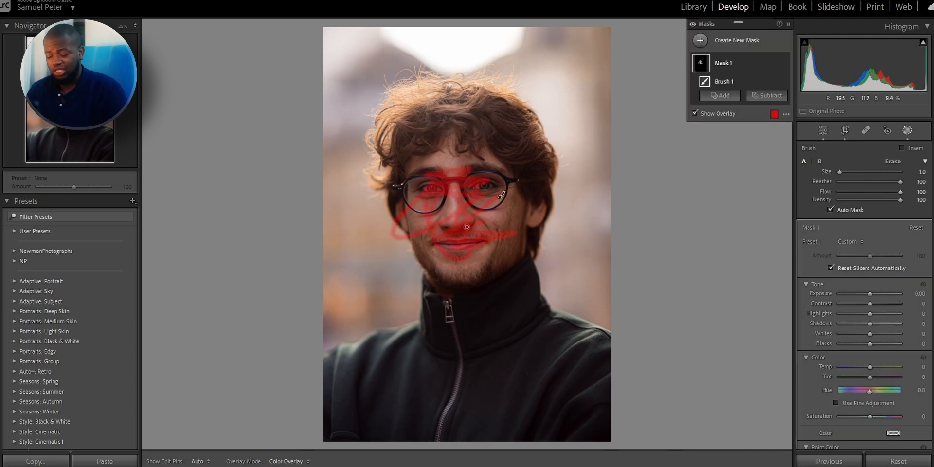
pyautogui.hotkey('ctrl', 'z')
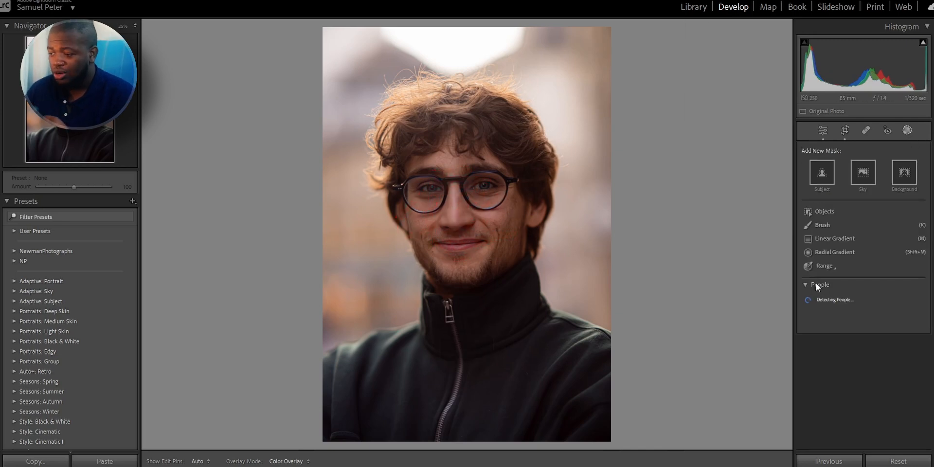
pyautogui.moveTo(811, 313)
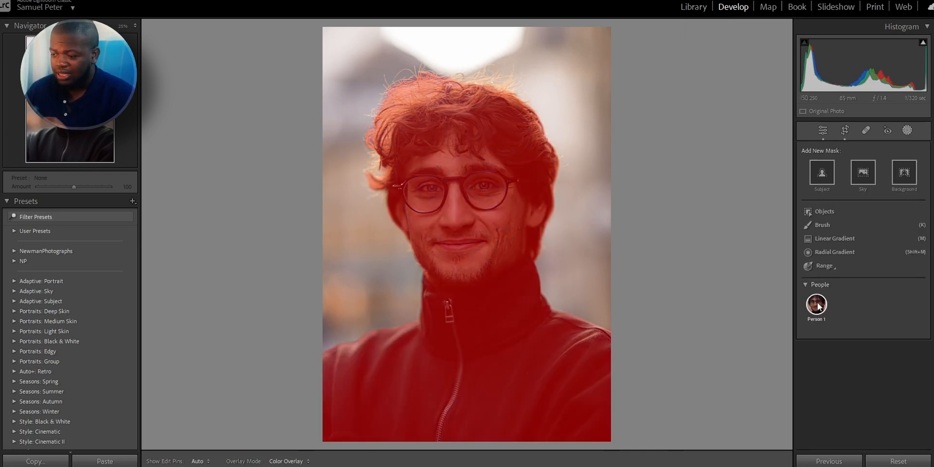
pyautogui.click(817, 305)
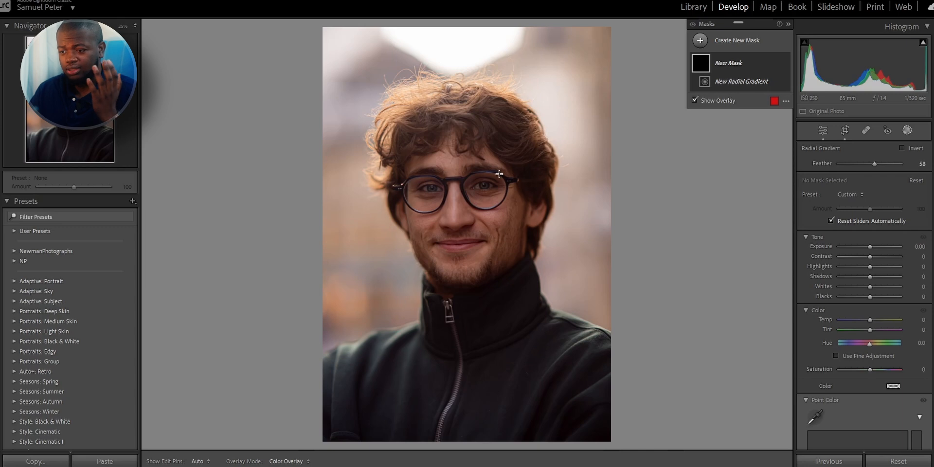
# Draw a radial gradient mask centred on the face and stretch it vertically into a tall ellipse around the head
pyautogui.moveTo(450, 191)
pyautogui.mouseDown()
pyautogui.moveTo(486, 253)
pyautogui.moveTo(556, 295)
pyautogui.moveTo(595, 341)
pyautogui.mouseUp()
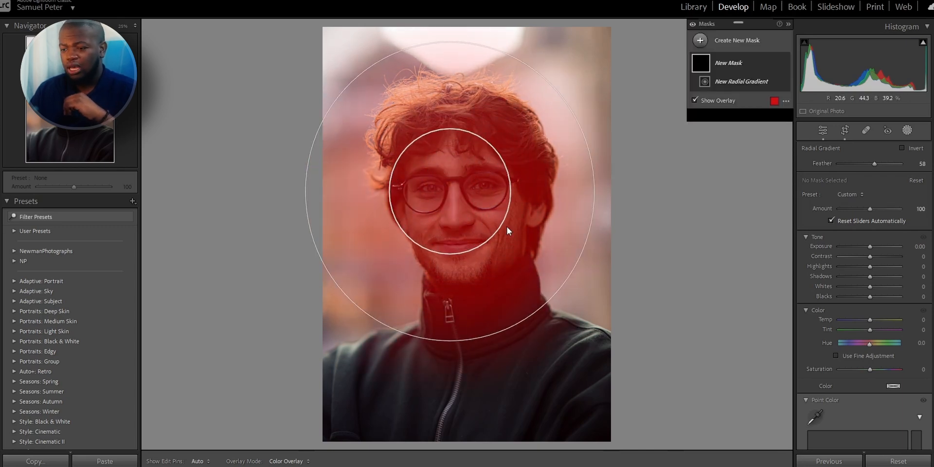
pyautogui.moveTo(497, 192); pyautogui.dragTo(505, 192)
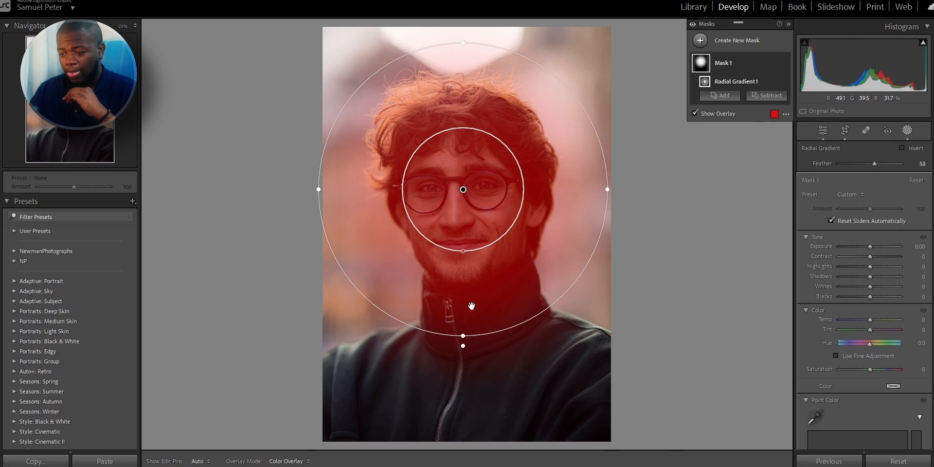
pyautogui.moveTo(460, 336); pyautogui.dragTo(538, 361)
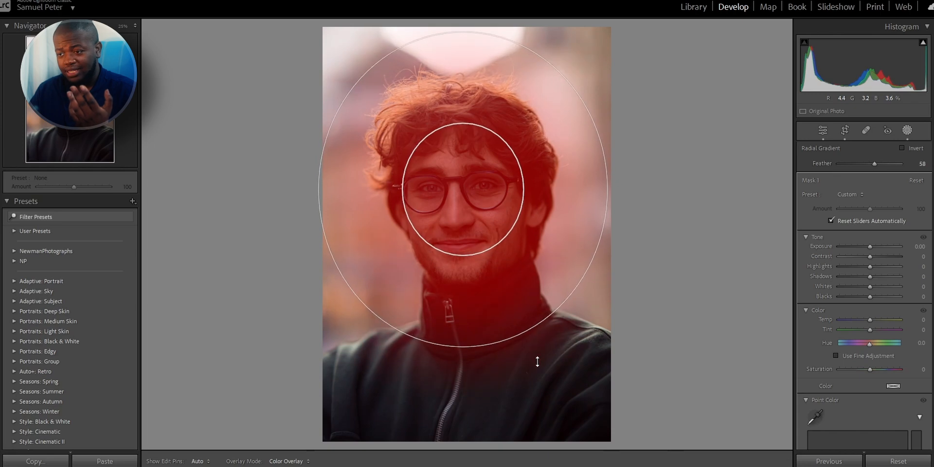
# Set the radial gradient's feather to 75 and raise its exposure to 0.96
pyautogui.moveTo(463, 263); pyautogui.dragTo(472, 351)
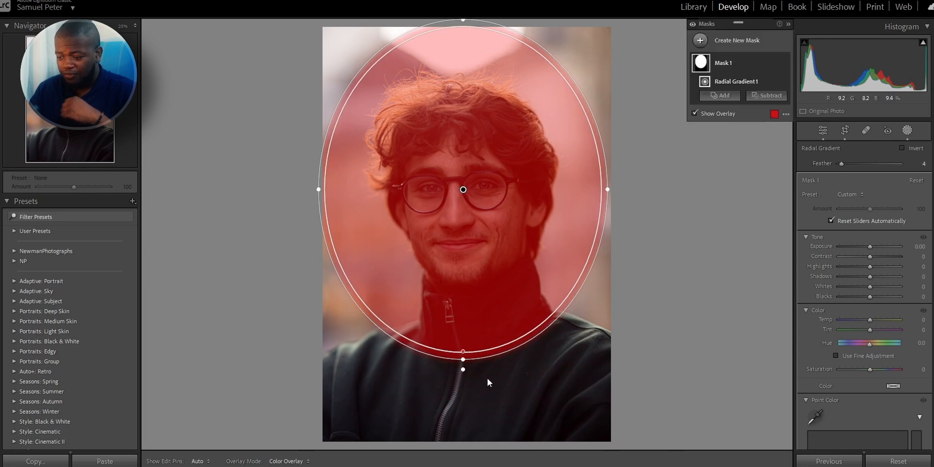
pyautogui.moveTo(868, 247)
pyautogui.mouseDown()
pyautogui.moveTo(851, 252)
pyautogui.moveTo(882, 253)
pyautogui.mouseUp()
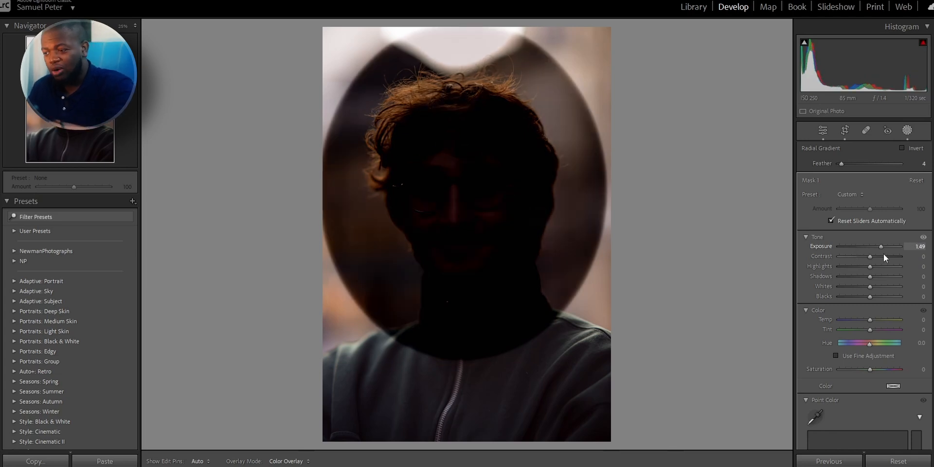
pyautogui.moveTo(878, 258); pyautogui.dragTo(876, 258)
pyautogui.moveTo(462, 351); pyautogui.dragTo(482, 230)
pyautogui.moveTo(882, 249); pyautogui.dragTo(878, 252)
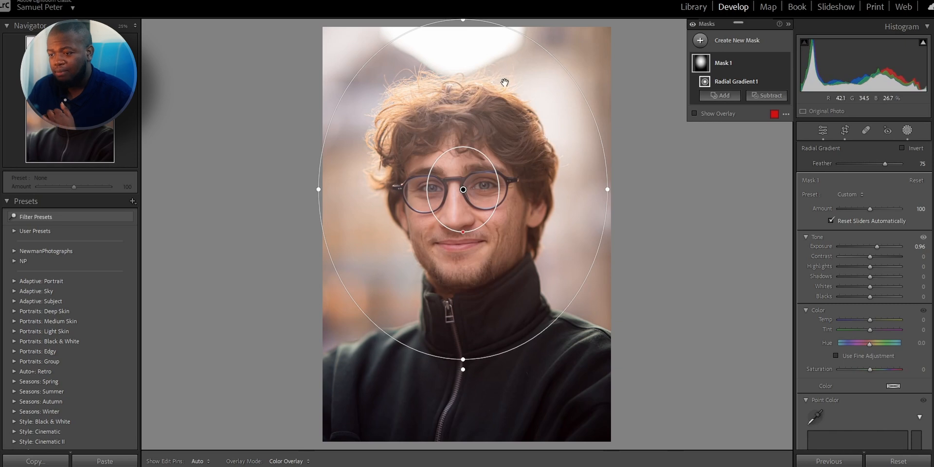
# Shrink the radial gradient's height and width so that it fits more closely around the head
pyautogui.moveTo(462, 20); pyautogui.dragTo(462, 73)
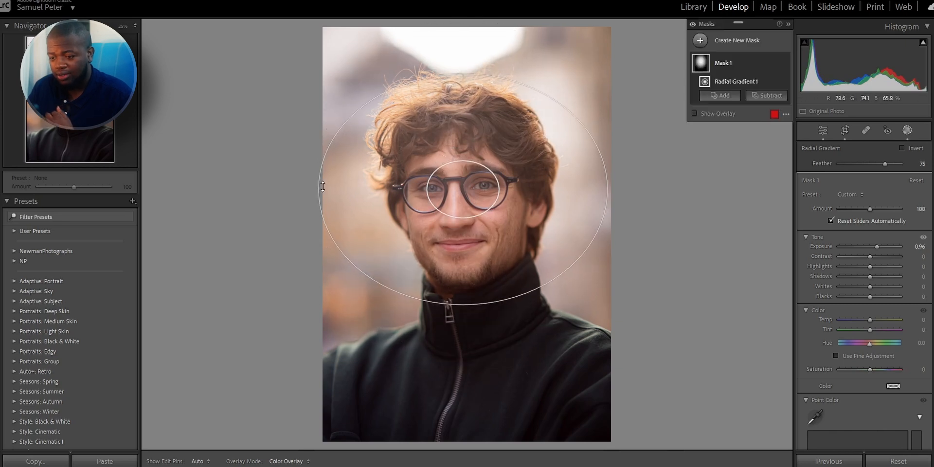
pyautogui.moveTo(319, 190)
pyautogui.mouseDown()
pyautogui.moveTo(345, 190)
pyautogui.moveTo(331, 190)
pyautogui.mouseUp()
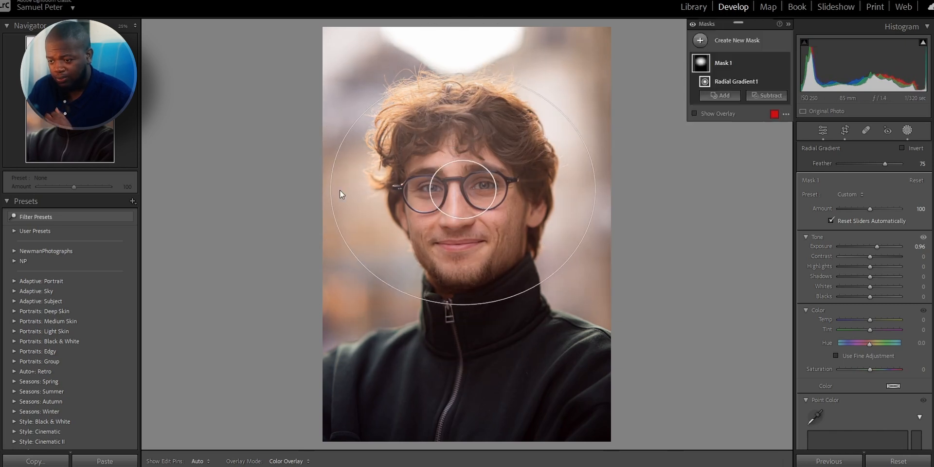
pyautogui.moveTo(467, 82); pyautogui.dragTo(466, 54)
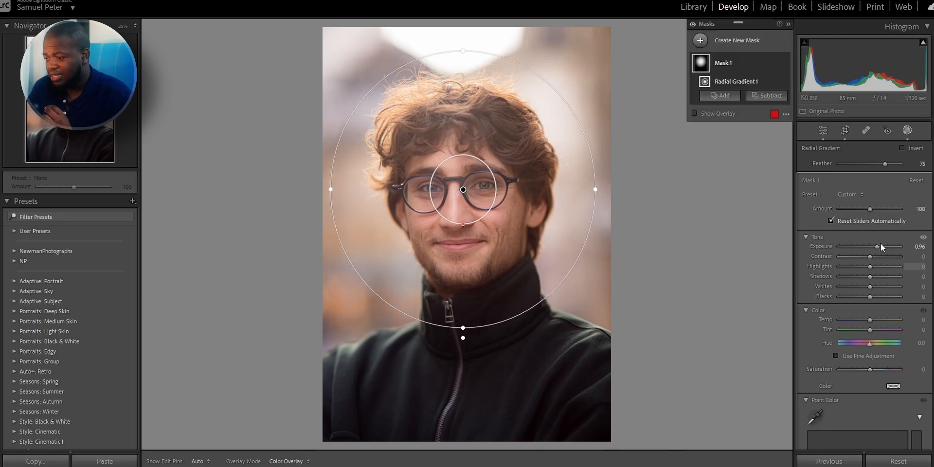
# Set the radial mask's exposure to 0.76 and its whites to 32
pyautogui.moveTo(878, 247); pyautogui.dragTo(876, 250)
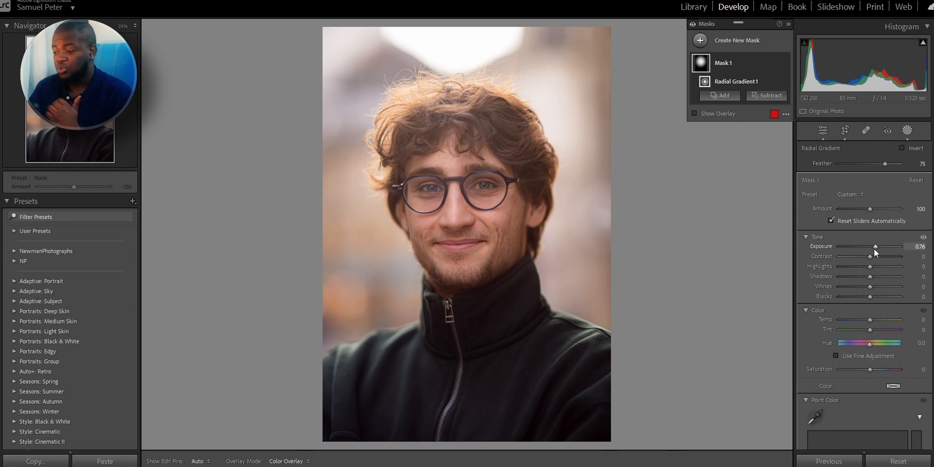
pyautogui.moveTo(868, 288); pyautogui.dragTo(878, 289)
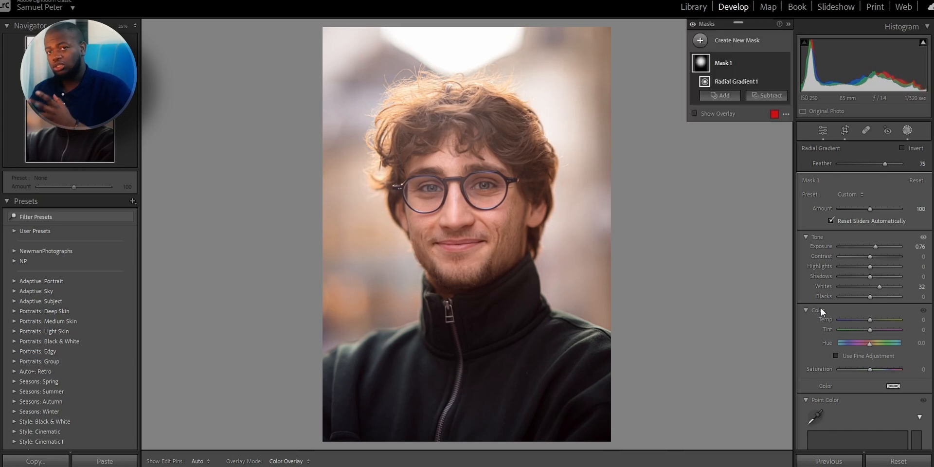
pyautogui.click(877, 288)
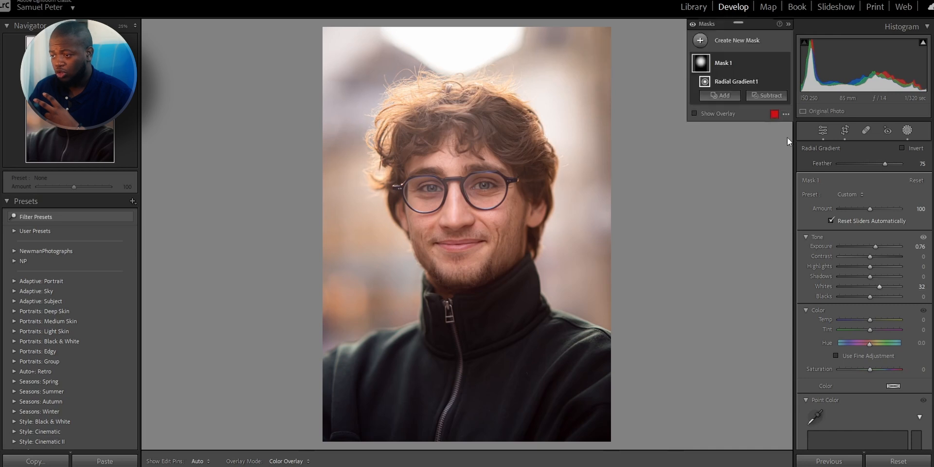
# Switch the masking off and on repeatedly to compare the face with and without the radial brightening
pyautogui.click(693, 24)
pyautogui.click(692, 24)
pyautogui.click(693, 25)
pyautogui.click(692, 24)
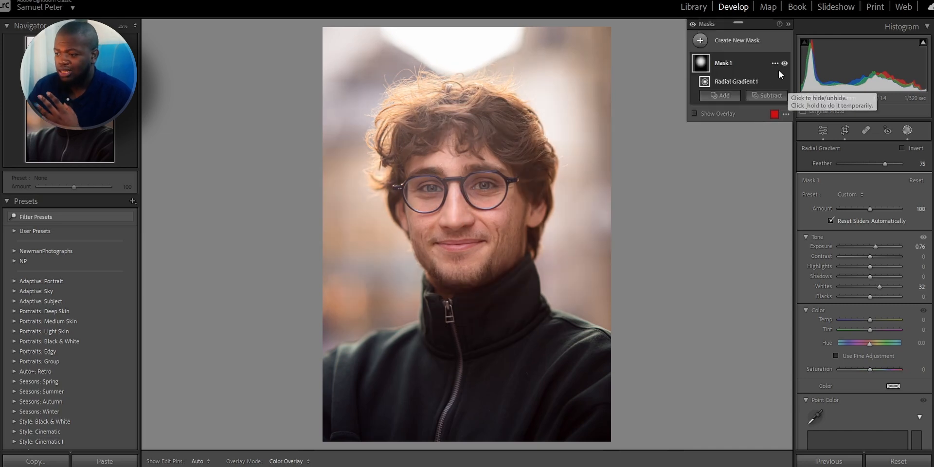
# Duplicate and invert Mask 1, and set the inverted mask's exposure to -0.50
pyautogui.click(773, 65)
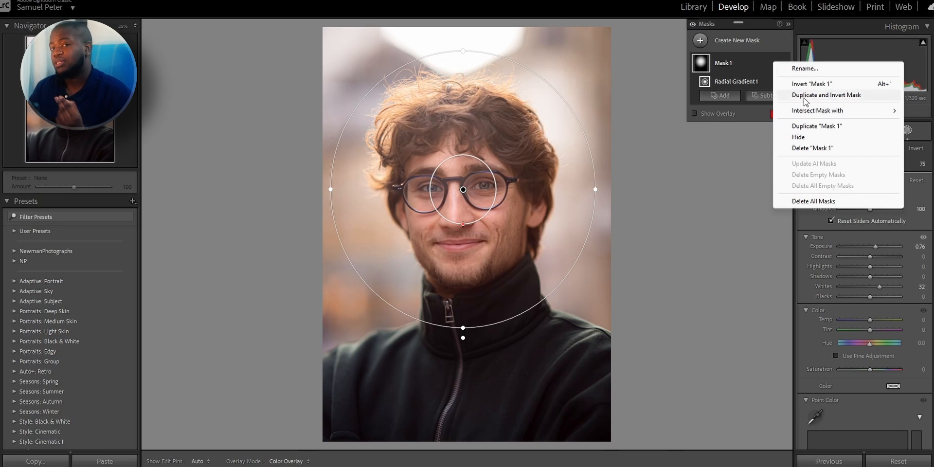
pyautogui.click(738, 59)
pyautogui.click(777, 65)
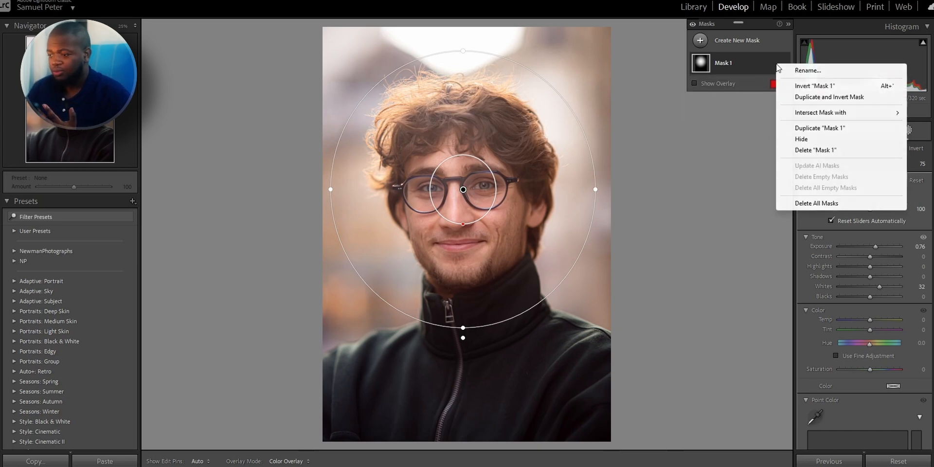
pyautogui.click(819, 100)
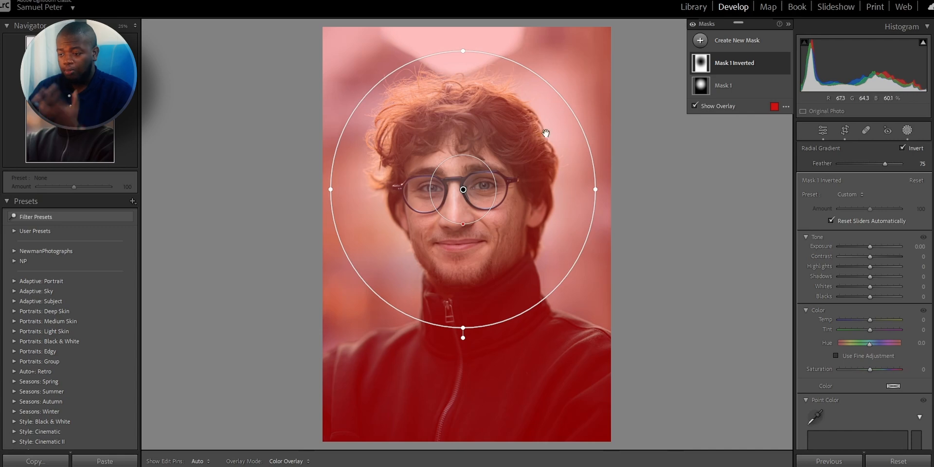
pyautogui.moveTo(868, 247); pyautogui.dragTo(865, 247)
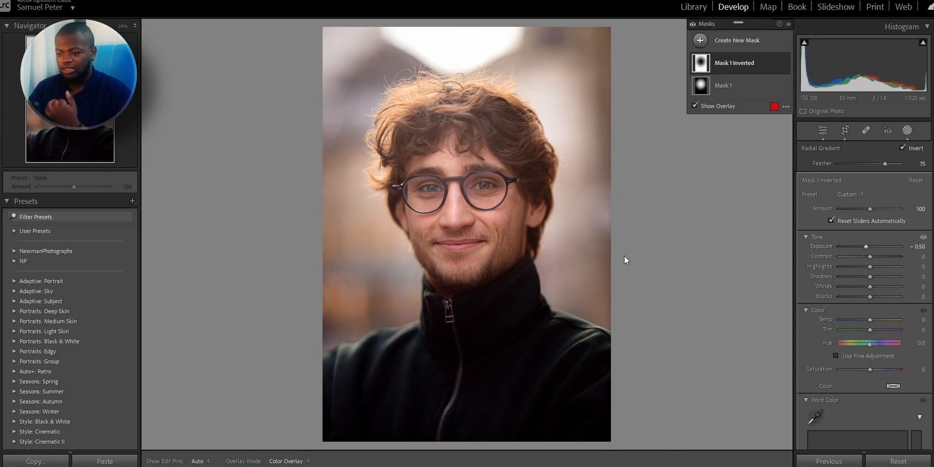
# Toggle all masks off and on to compare the portrait with and without the darkened surroundings
pyautogui.click(693, 24)
pyautogui.click(693, 24)
pyautogui.click(692, 25)
pyautogui.click(693, 25)
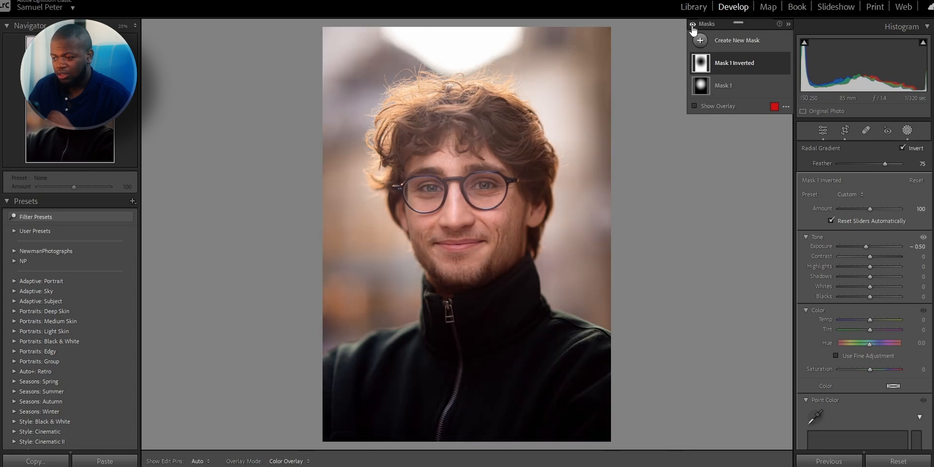
# Create a mask of the automatically selected background and lower its exposure to -0.89
pyautogui.click(745, 42)
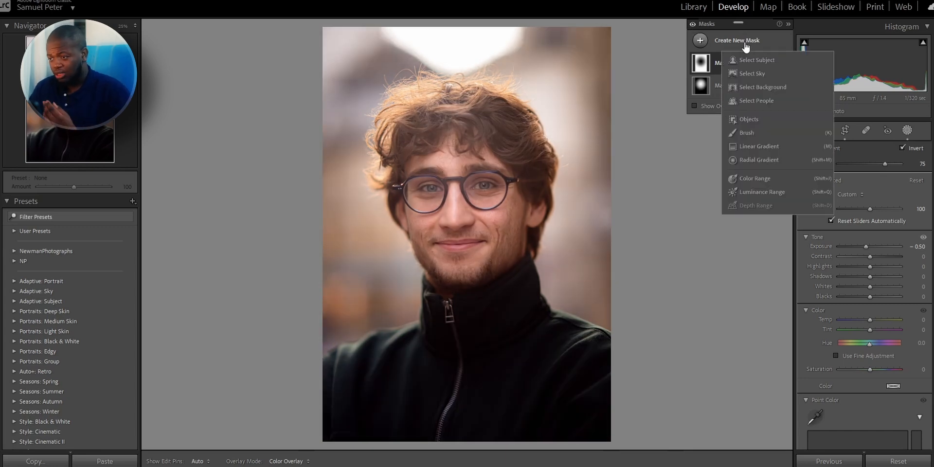
pyautogui.click(762, 88)
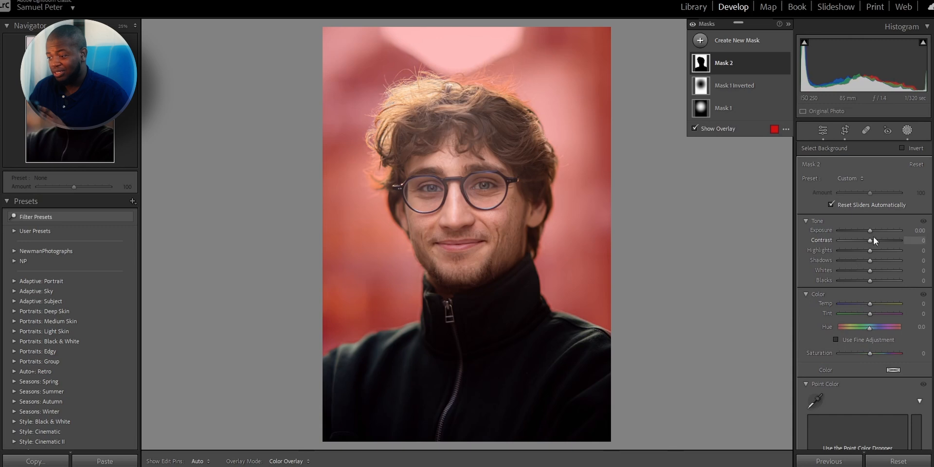
pyautogui.moveTo(870, 230); pyautogui.dragTo(864, 234)
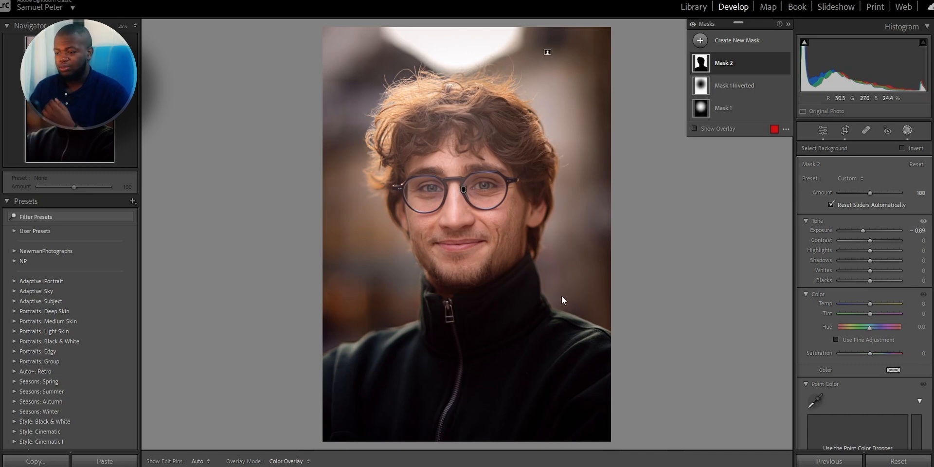
# Toggle all masks off and on to compare the combined effect of the three masks on the portrait
pyautogui.click(694, 25)
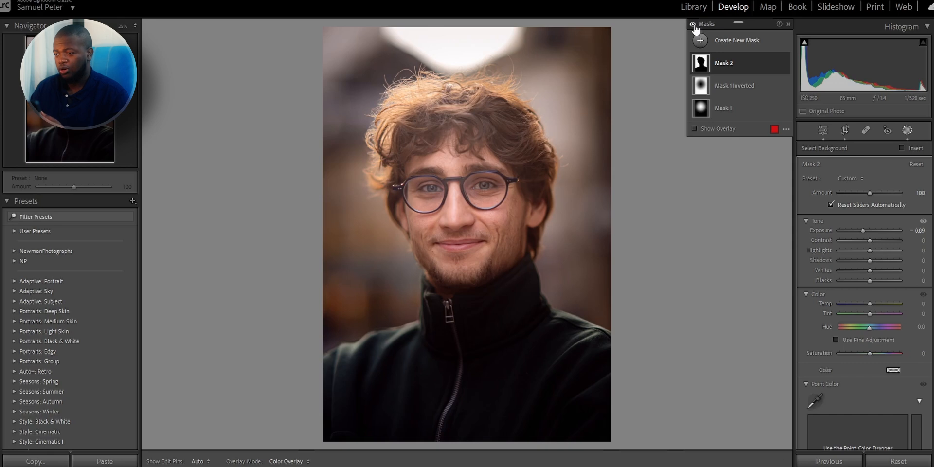
pyautogui.click(694, 24)
pyautogui.click(693, 24)
pyautogui.click(694, 25)
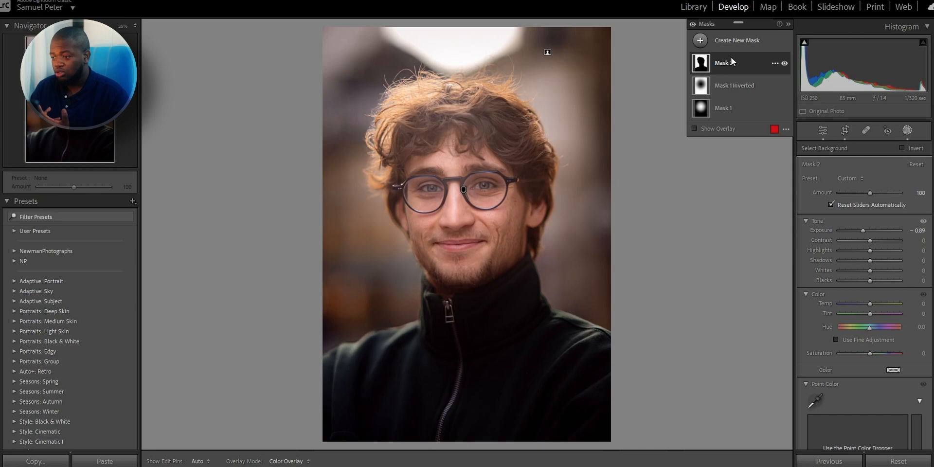
pyautogui.click(693, 26)
pyautogui.click(694, 25)
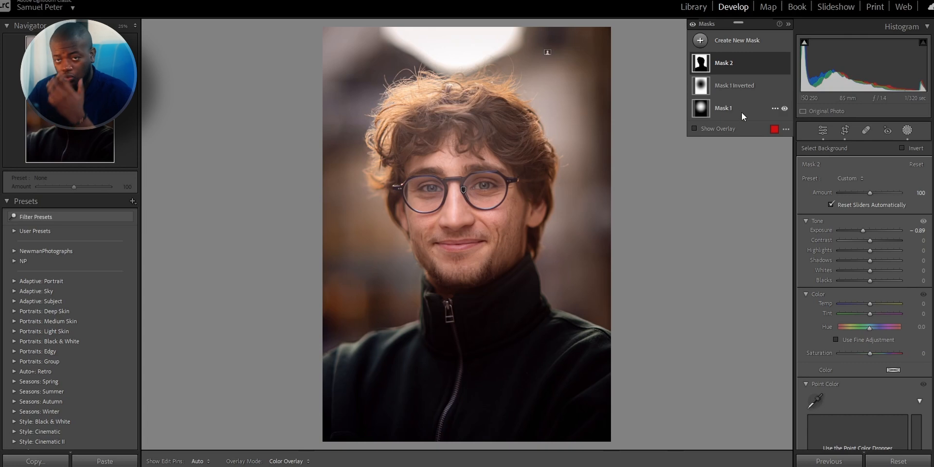
# Hide Mask 1, Mask 1 Inverted and Mask 2 individually
pyautogui.click(784, 109)
pyautogui.click(784, 85)
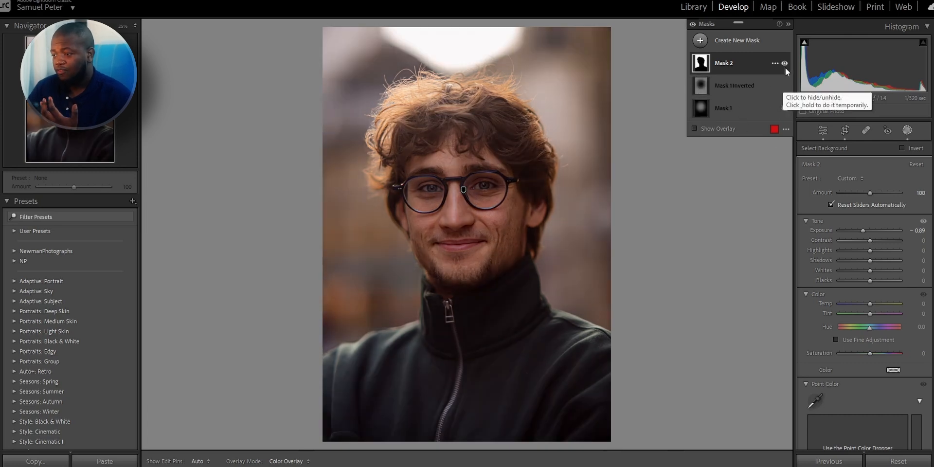
pyautogui.click(785, 64)
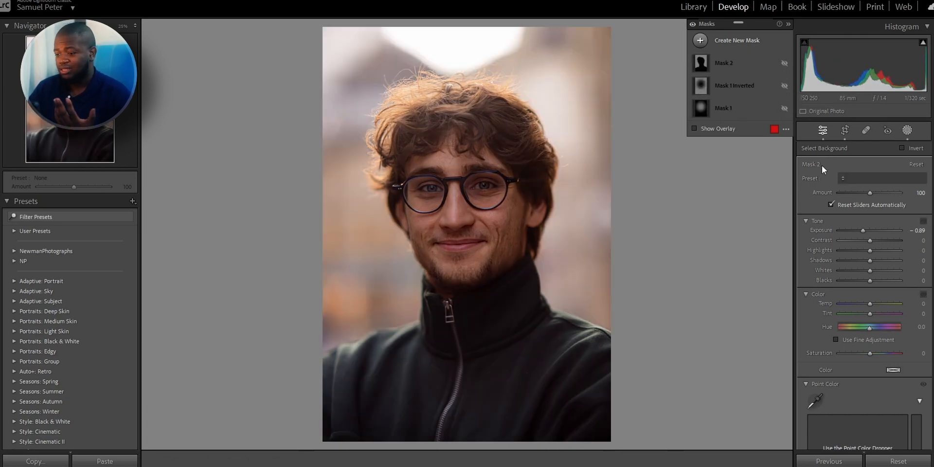
# Leave masking and raise the whole photo's exposure to +0.97 in the basic tone adjustments
pyautogui.click(823, 130)
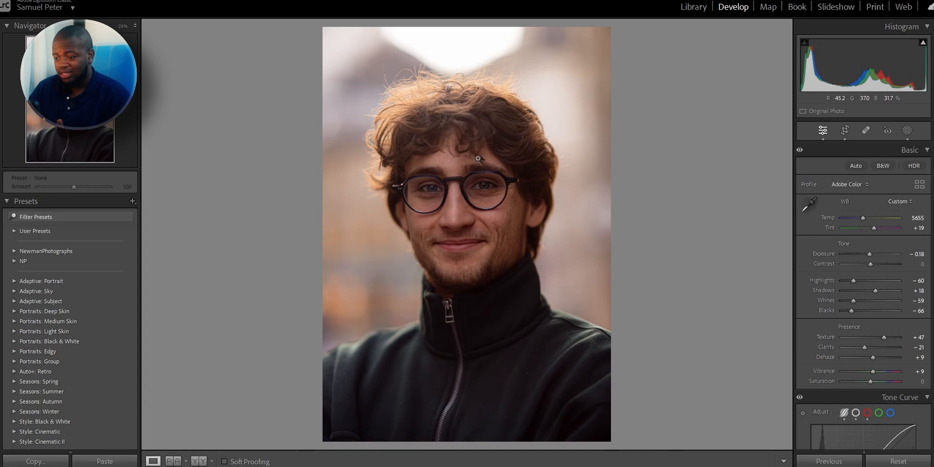
pyautogui.moveTo(868, 254); pyautogui.dragTo(873, 256)
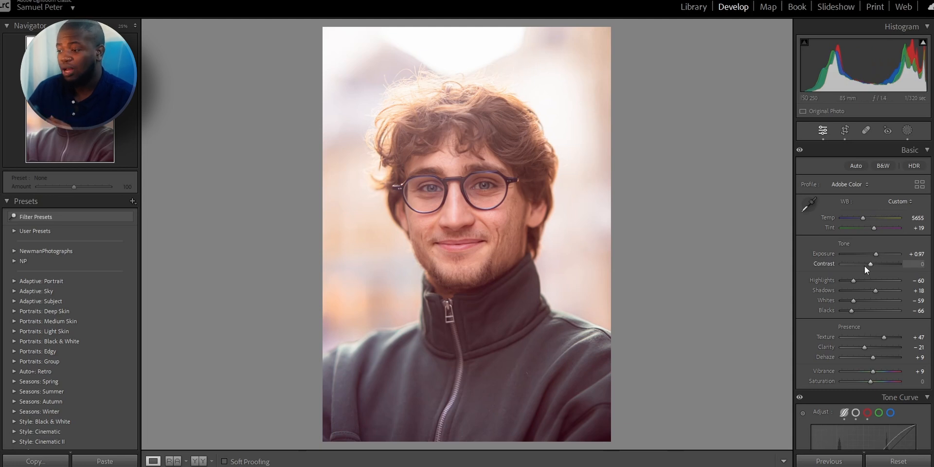
# Try lowering the photo's highlights and whites to -100 each, and undo both changes
pyautogui.moveTo(853, 280); pyautogui.dragTo(793, 288)
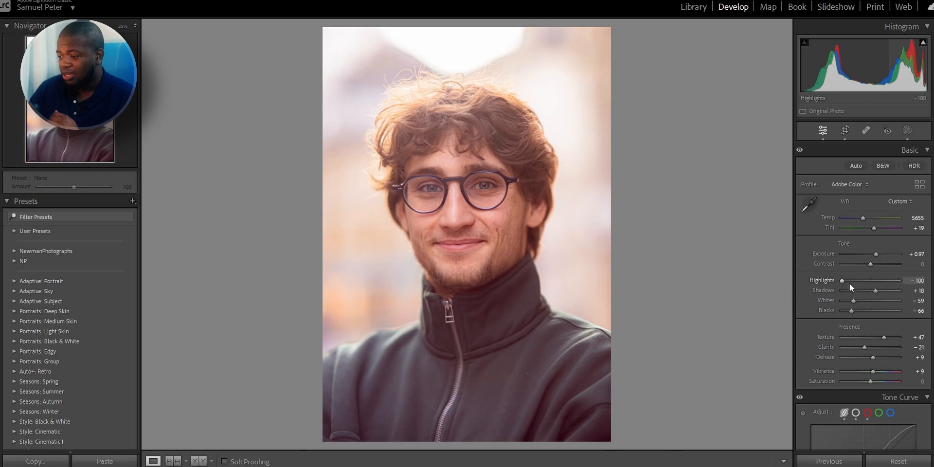
pyautogui.moveTo(853, 301); pyautogui.dragTo(829, 309)
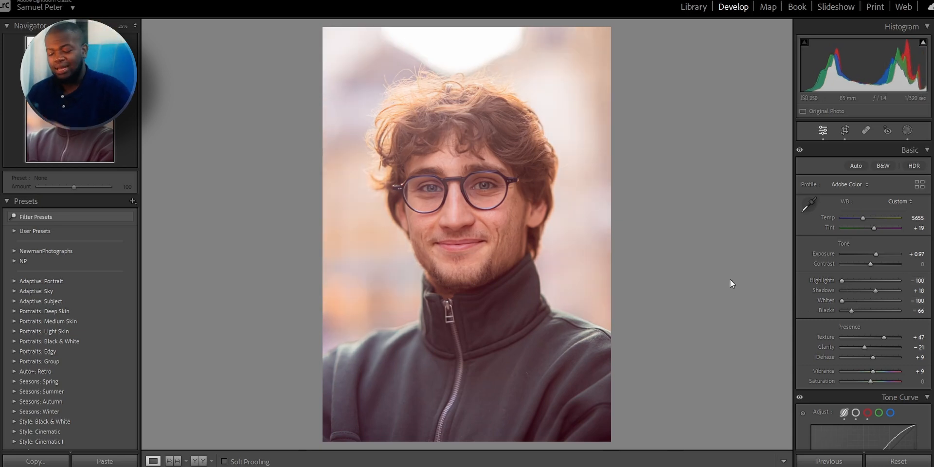
pyautogui.hotkey('ctrl', 'z')
pyautogui.hotkey('ctrl', 'z')
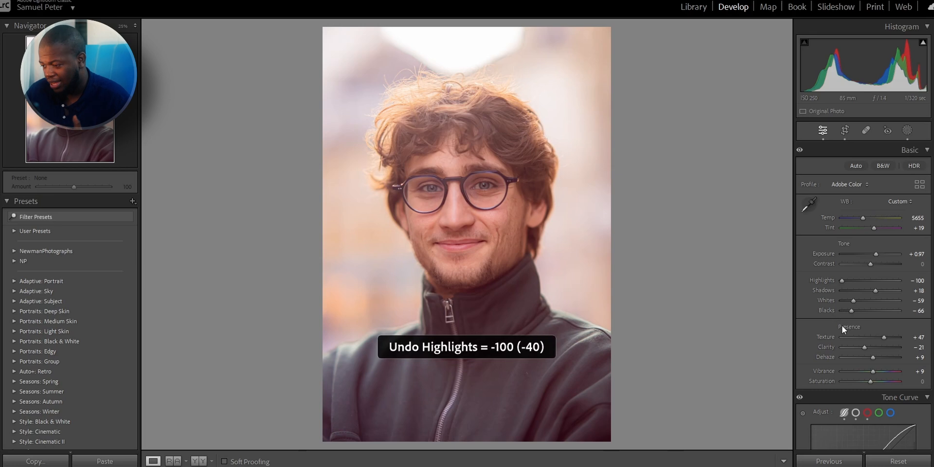
# Try darkening the photo's edges with a post-crop vignette amount of -47, and undo it
pyautogui.scroll(-3, 841, 325)
pyautogui.scroll(-10, 840, 328)
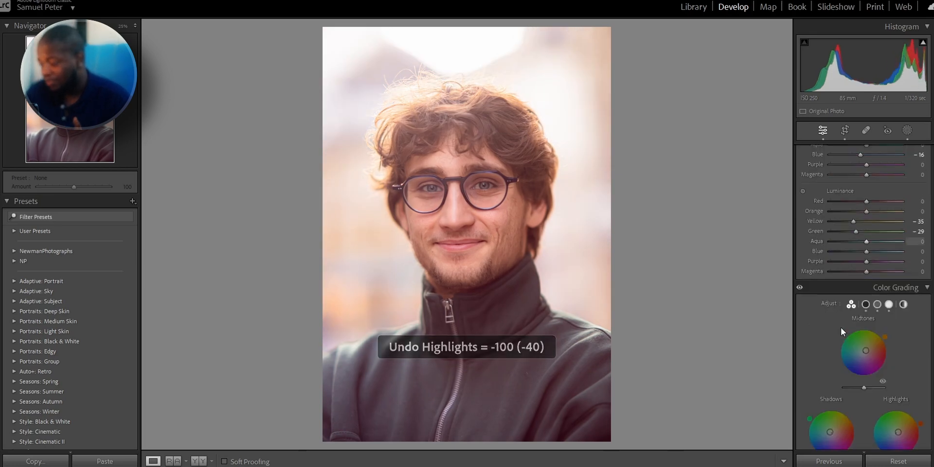
pyautogui.scroll(-5, 841, 328)
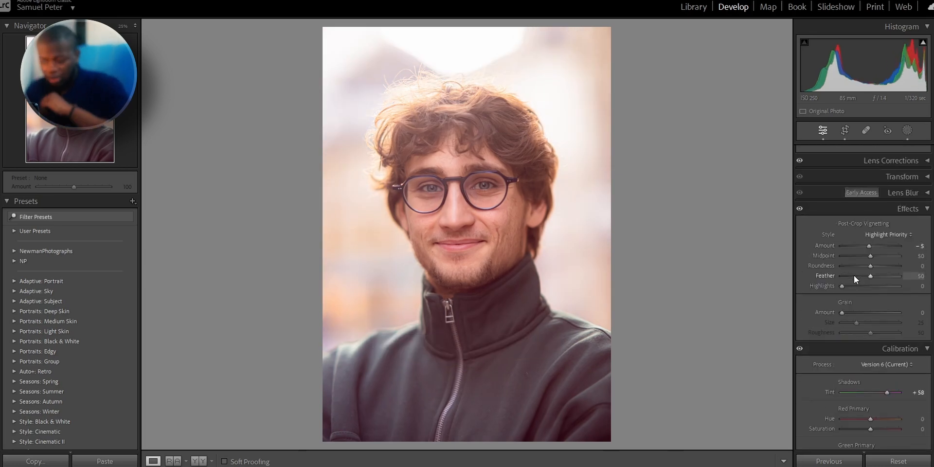
pyautogui.scroll(2, 833, 251)
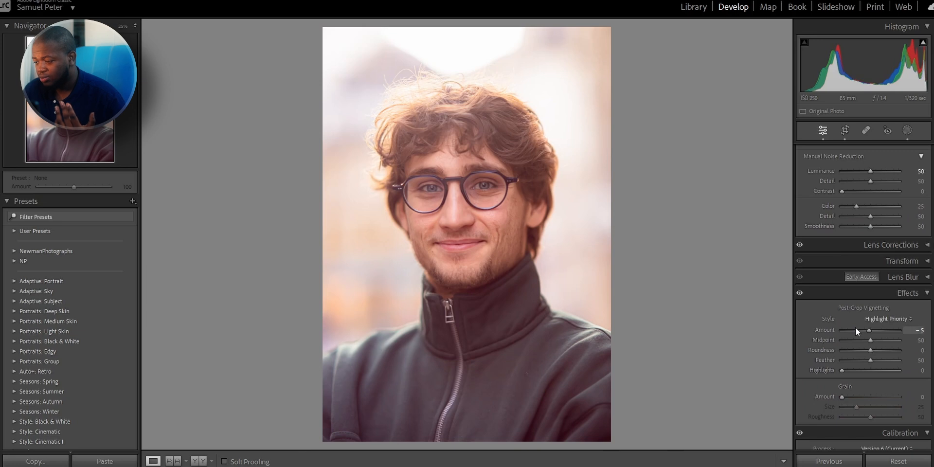
pyautogui.moveTo(853, 329); pyautogui.dragTo(857, 327)
pyautogui.hotkey('ctrl', 'z')
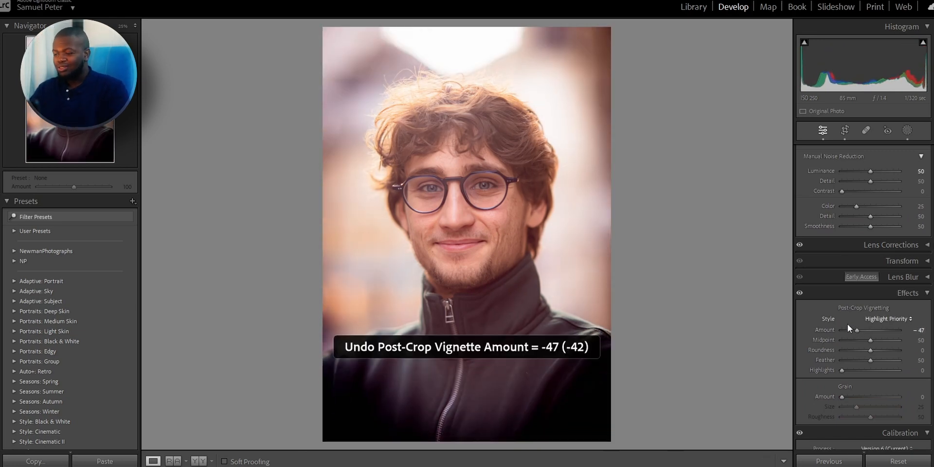
# Turn Mask 2, Mask 1 Inverted and Mask 1 back on individually
pyautogui.hotkey('shift', 'w')
pyautogui.click(786, 63)
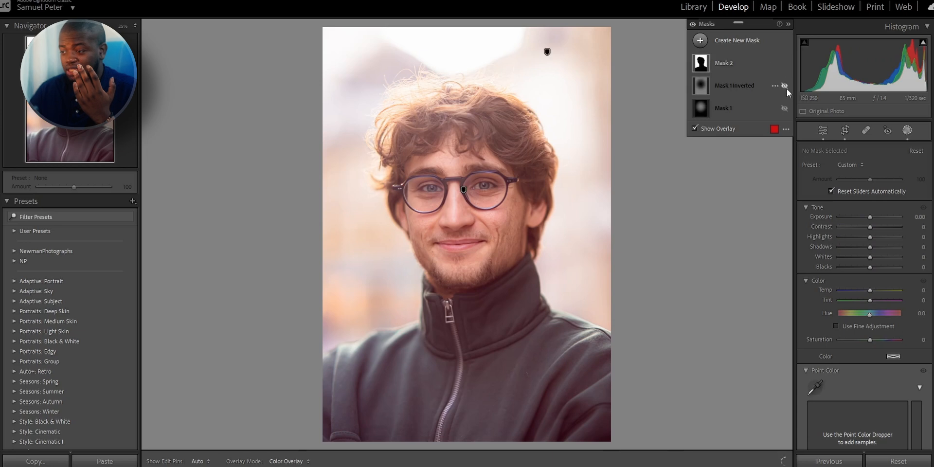
pyautogui.click(785, 87)
pyautogui.click(786, 109)
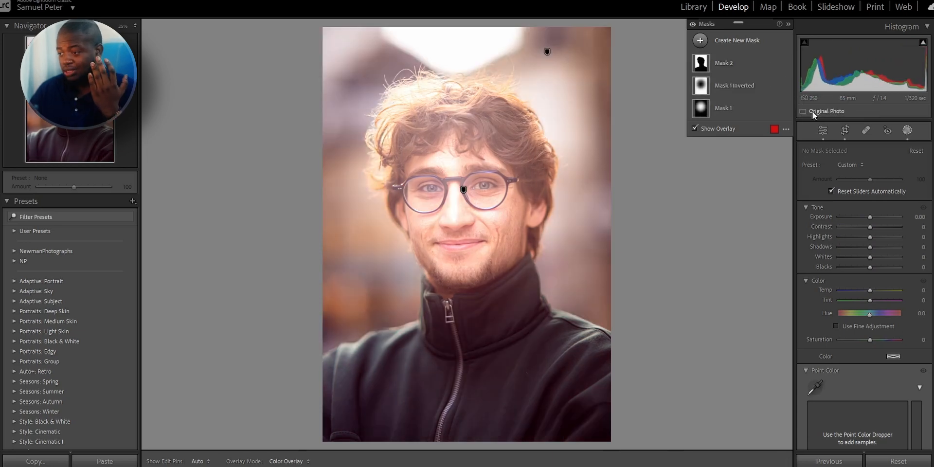
# Set the whole photo's exposure to -0.09 and its contrast to +21 in the basic tone adjustments
pyautogui.click(829, 130)
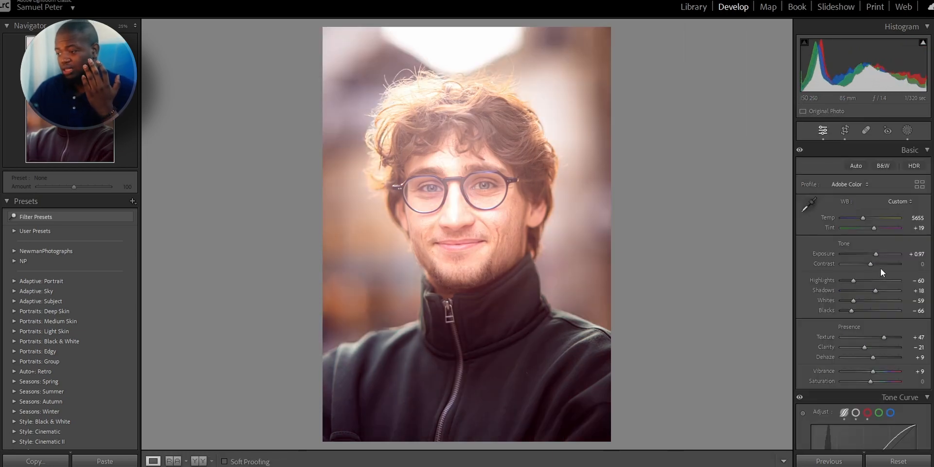
pyautogui.moveTo(878, 255); pyautogui.dragTo(872, 256)
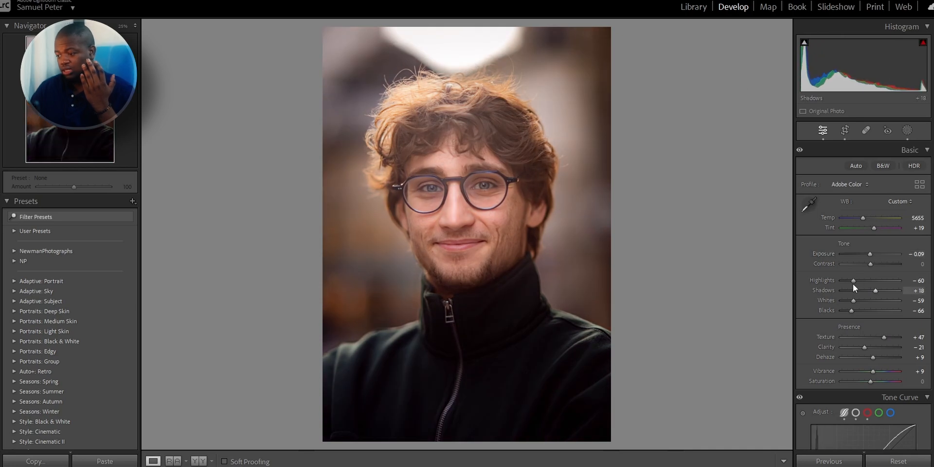
pyautogui.moveTo(874, 264); pyautogui.dragTo(875, 265)
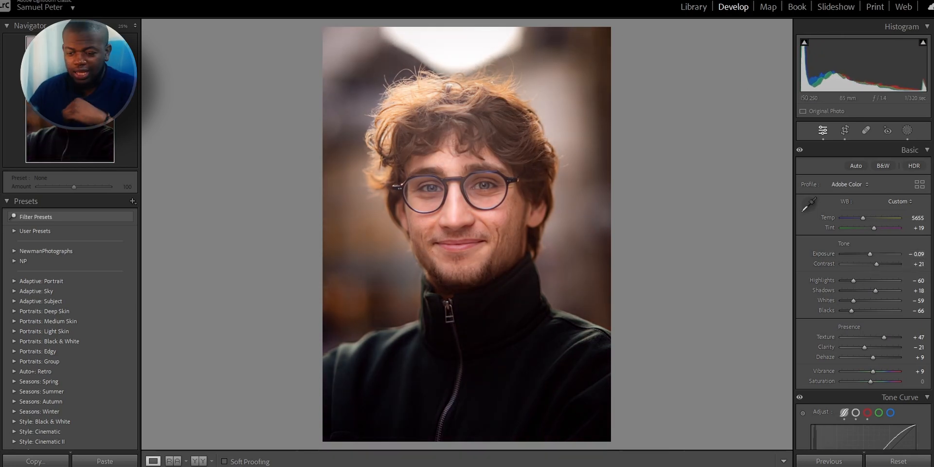
# Compare the before and after versions of the portrait side by side
pyautogui.click(200, 461)
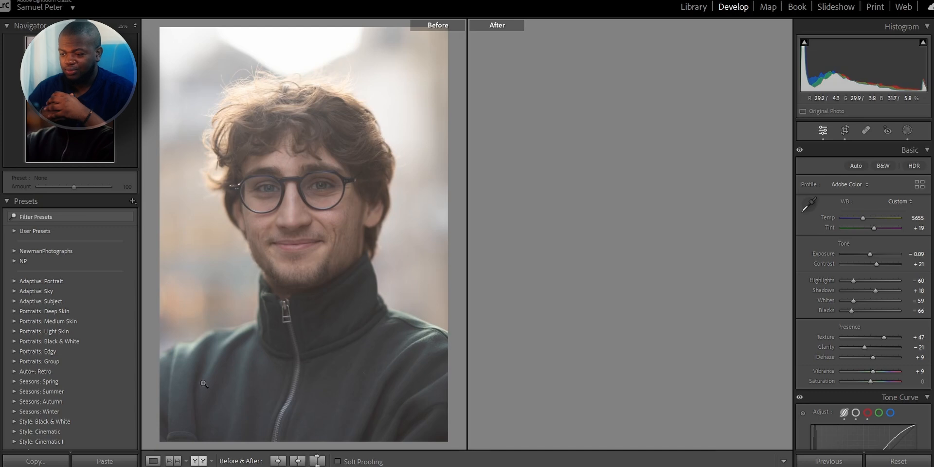